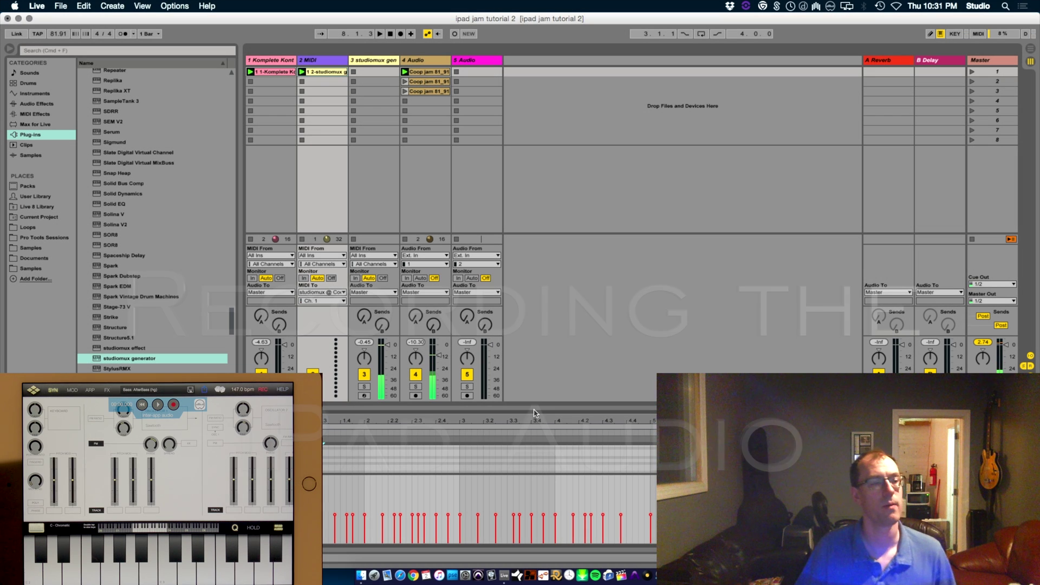
Add an audio track after the studiomux generator track and set its audio input to 3-studiomux generator
{"action": "left_click", "coordinate": [381, 61]}
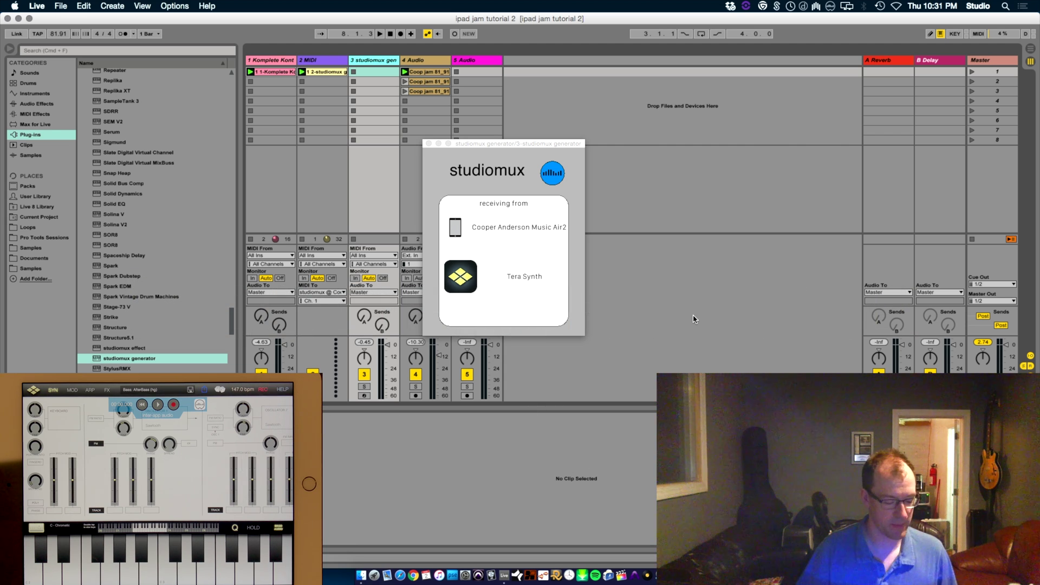
{"action": "key", "text": "super+t"}
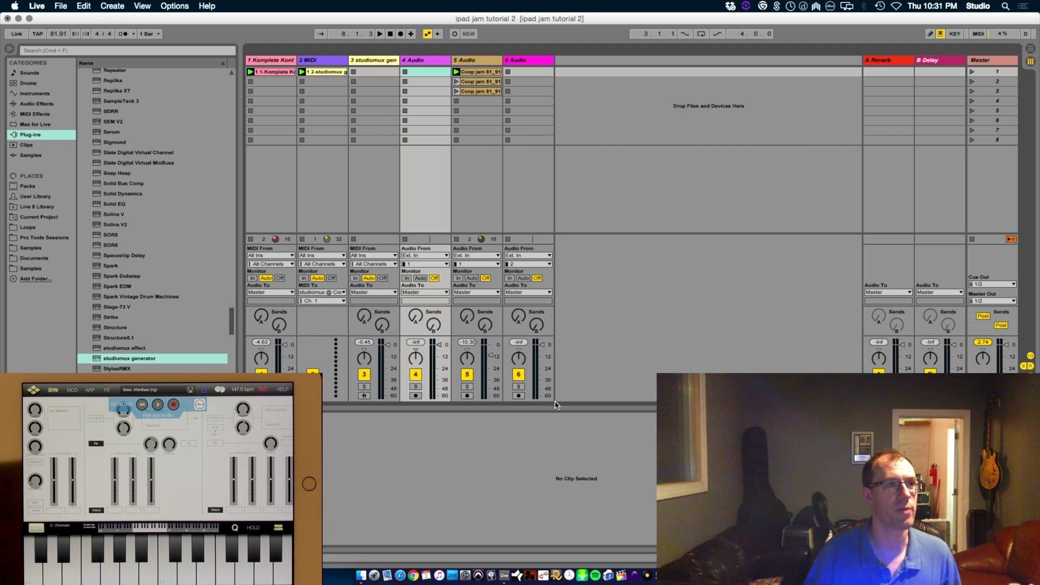
{"action": "left_click", "coordinate": [435, 256]}
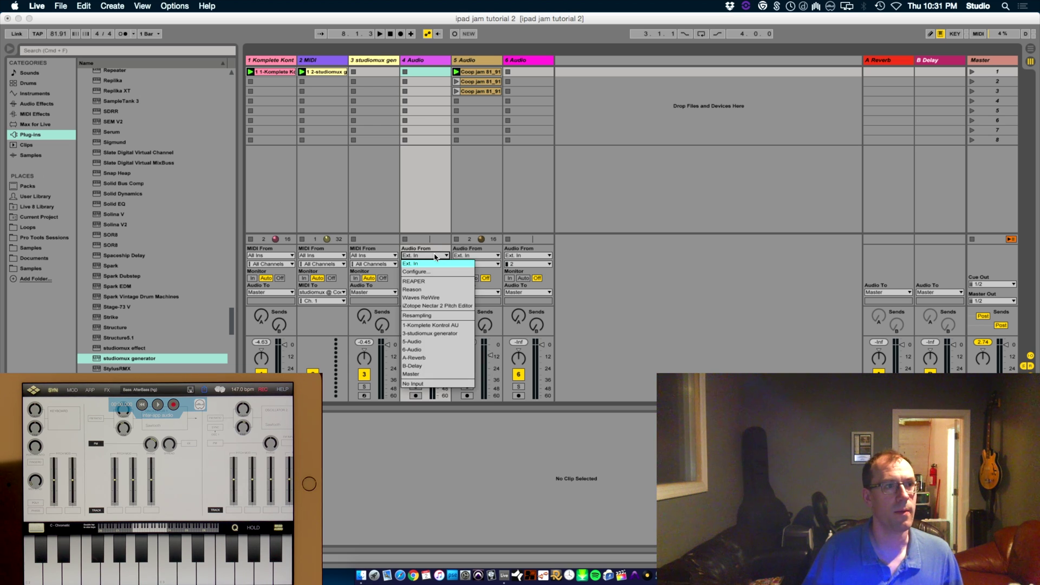
{"action": "left_click", "coordinate": [439, 334]}
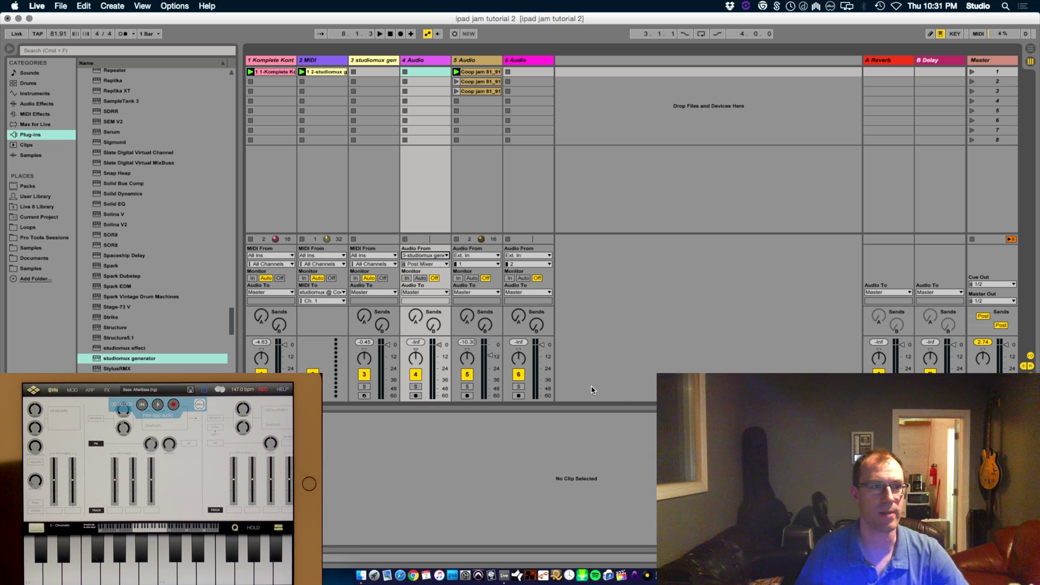
Arm the new audio track for recording and rename it Synth Bass
{"action": "left_click", "coordinate": [416, 396]}
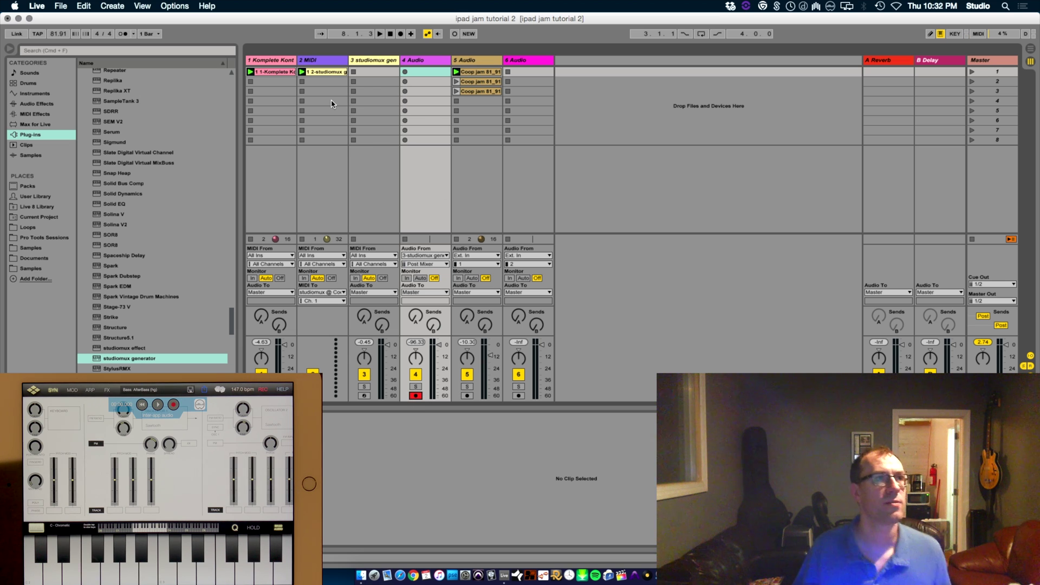
{"action": "left_click", "coordinate": [302, 73]}
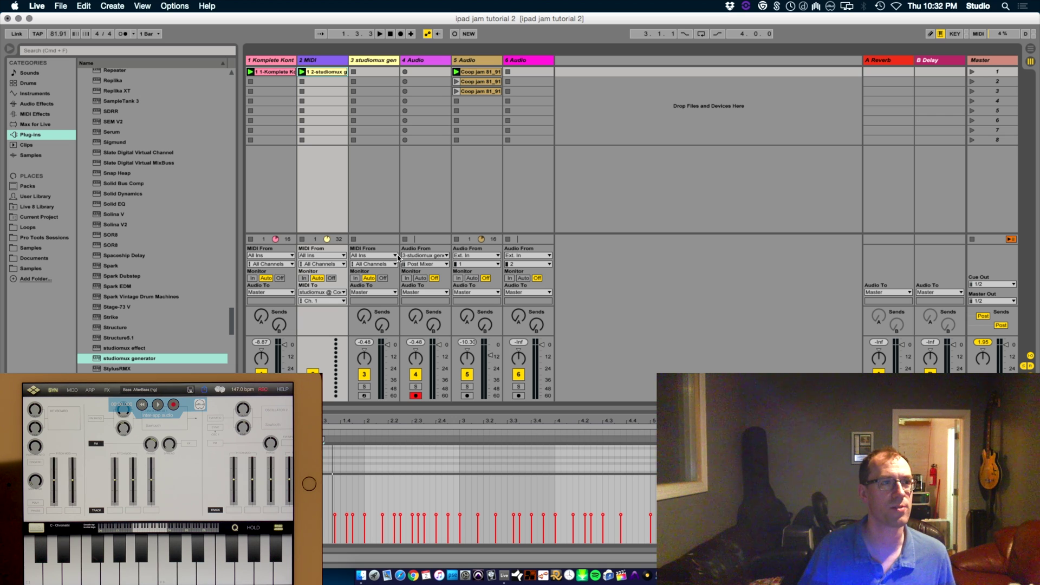
{"action": "left_click", "coordinate": [377, 64]}
{"action": "left_click", "coordinate": [424, 61]}
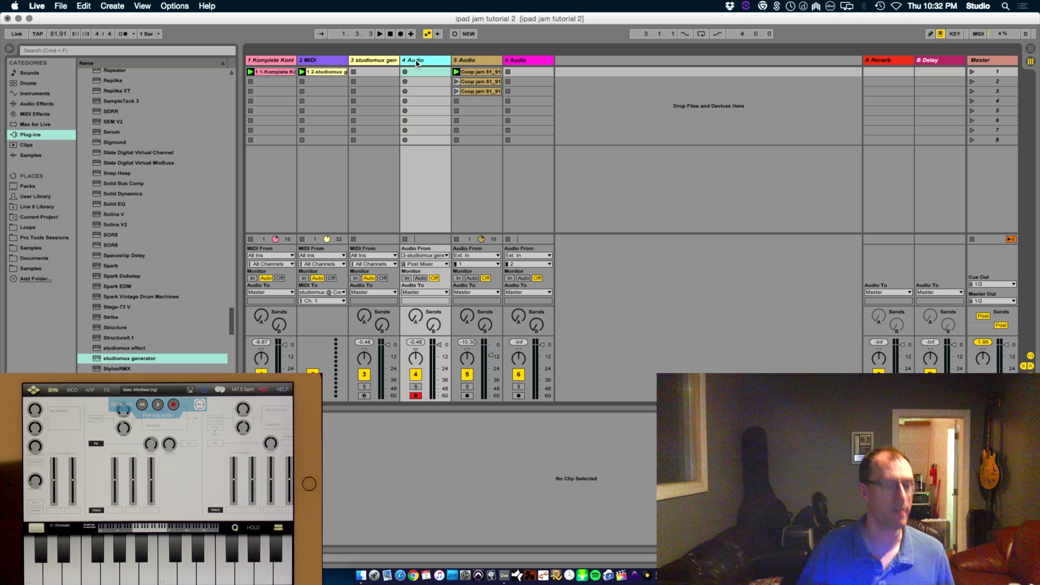
{"action": "key", "text": "super+r"}
{"action": "type", "text": "S"}
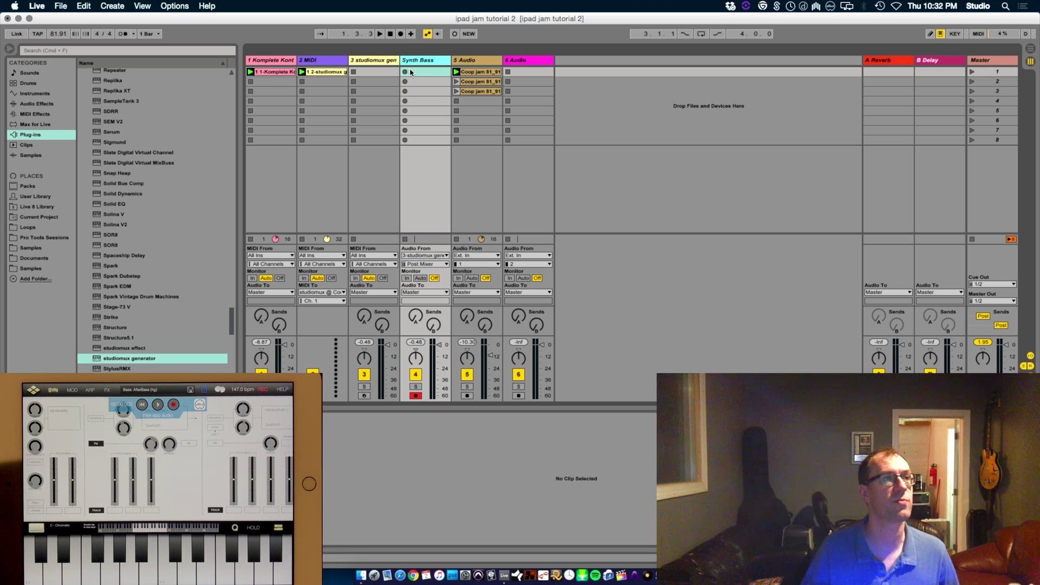
Record the iPad synth into the first clip slot of Synth Bass, then stop playback
{"action": "left_click", "coordinate": [405, 72]}
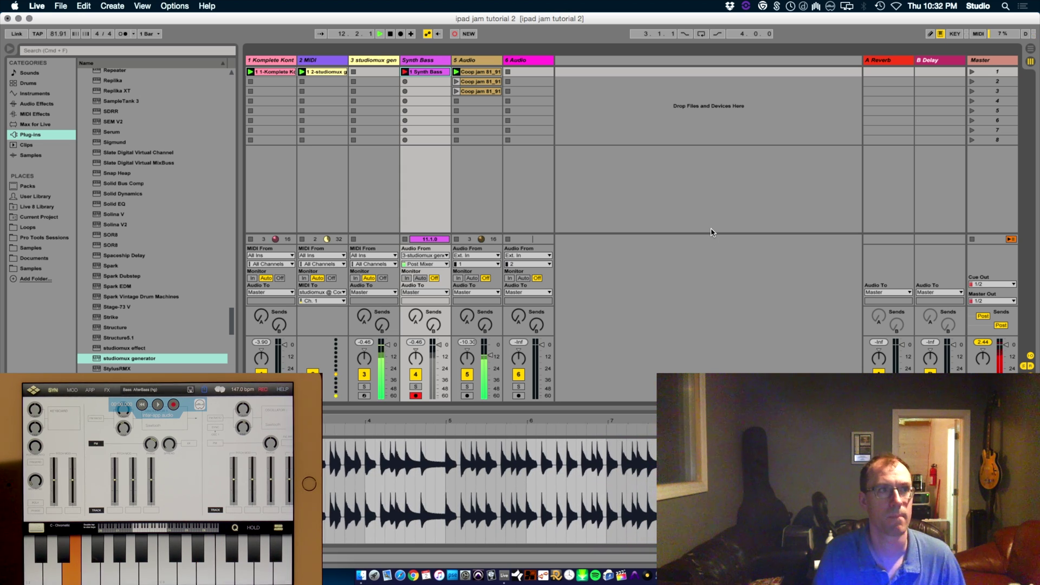
{"action": "key", "text": "space"}
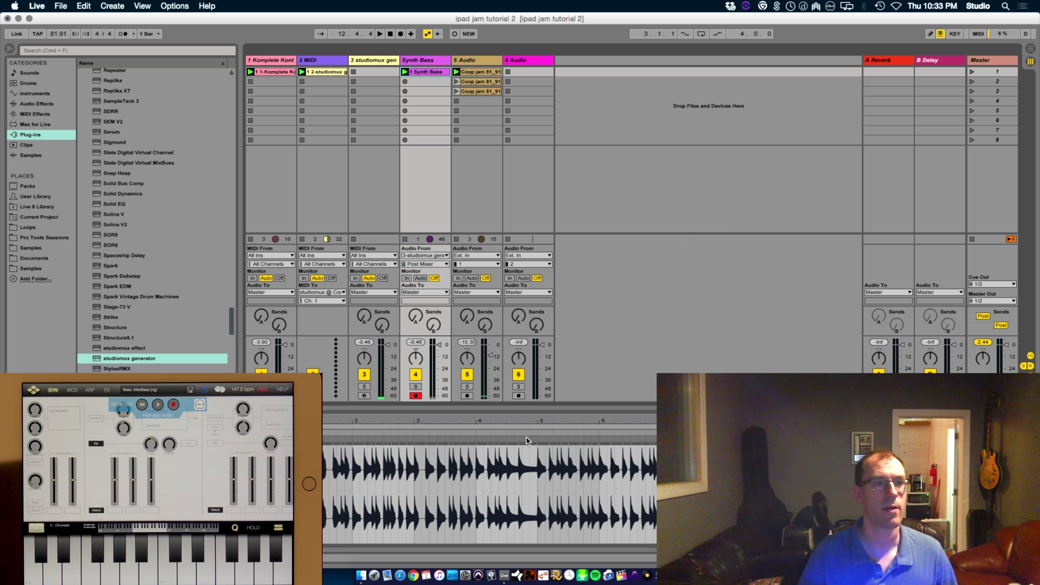
Loop a four-bar section of the Synth Bass clip starting at bar 5 and place a warp marker at the loop start
{"action": "left_click_drag", "start_coordinate": [539, 472], "coordinate": [551, 475]}
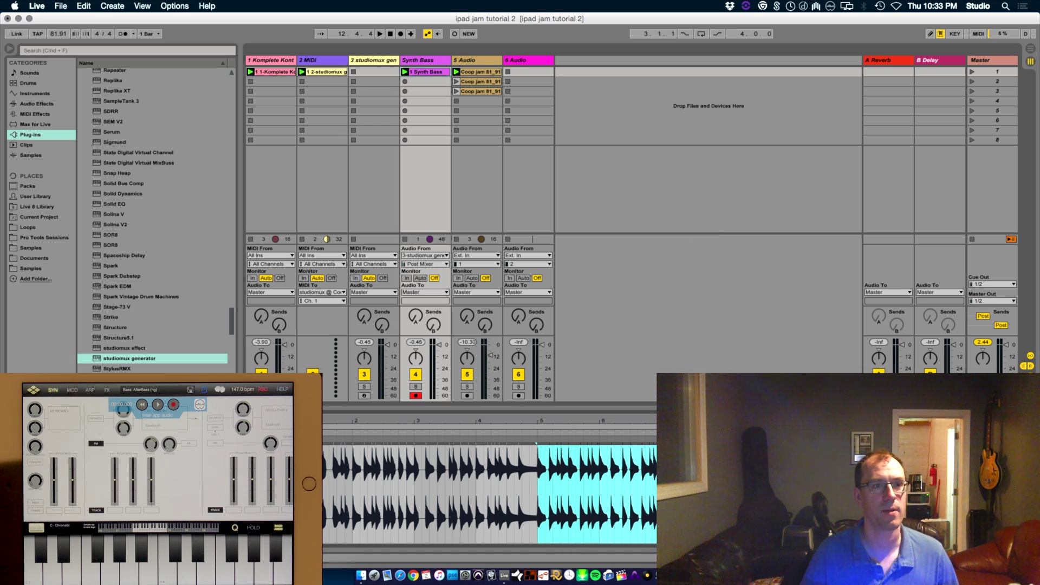
{"action": "key", "text": "super+l"}
{"action": "key", "text": "space"}
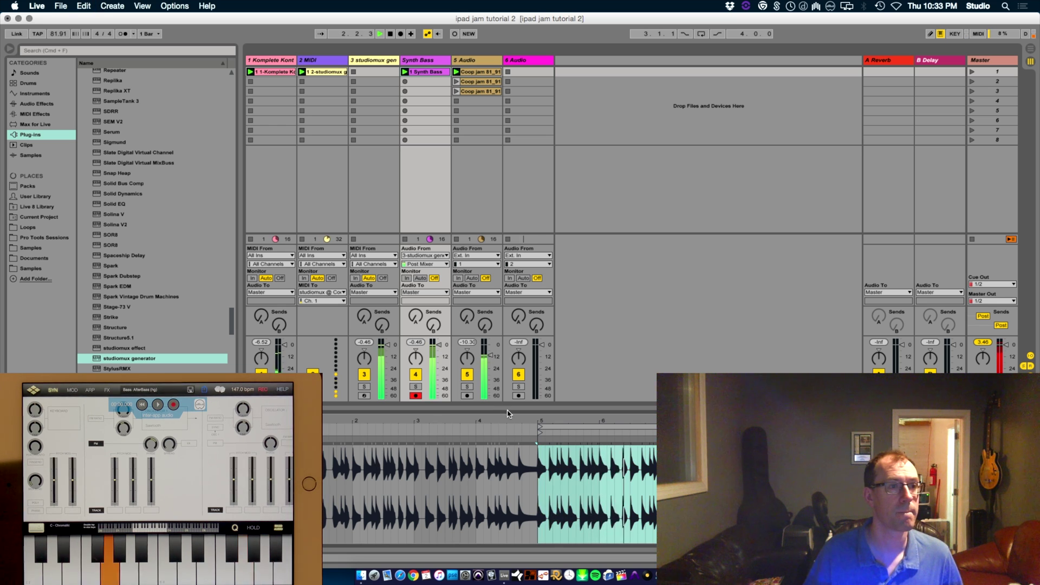
{"action": "left_click_drag", "start_coordinate": [551, 419], "coordinate": [551, 477]}
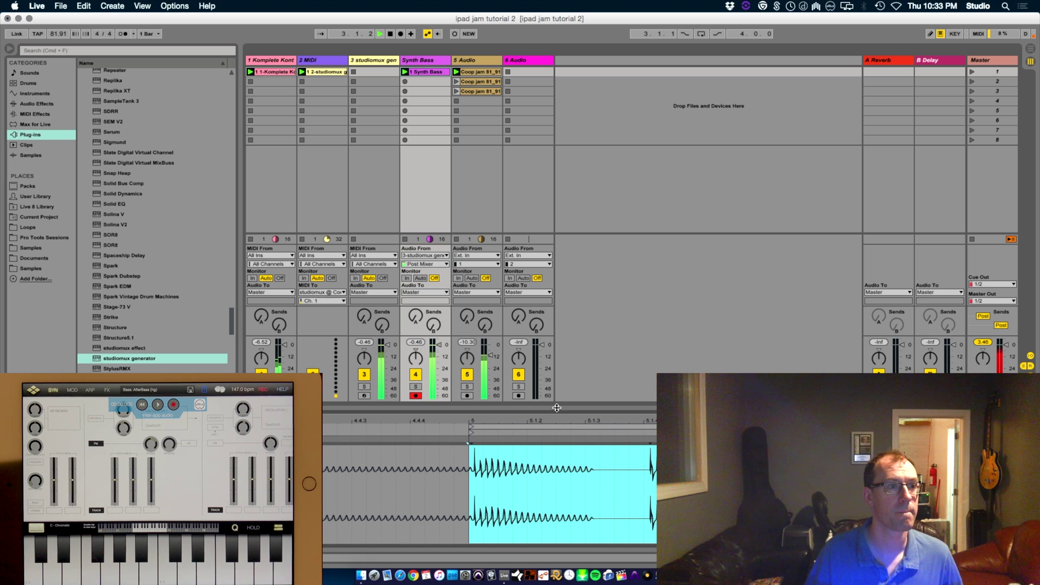
{"action": "left_click", "coordinate": [469, 441]}
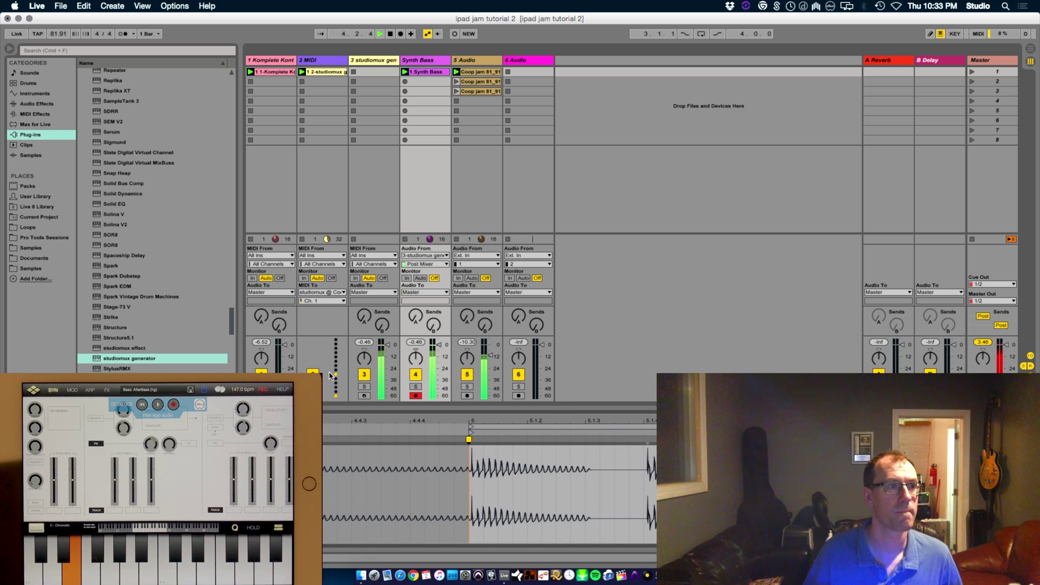
Disarm Synth Bass and mute the live MIDI and studiomux generator tracks so only the recorded bass clip is heard
{"action": "left_click", "coordinate": [416, 395]}
{"action": "left_click", "coordinate": [367, 378]}
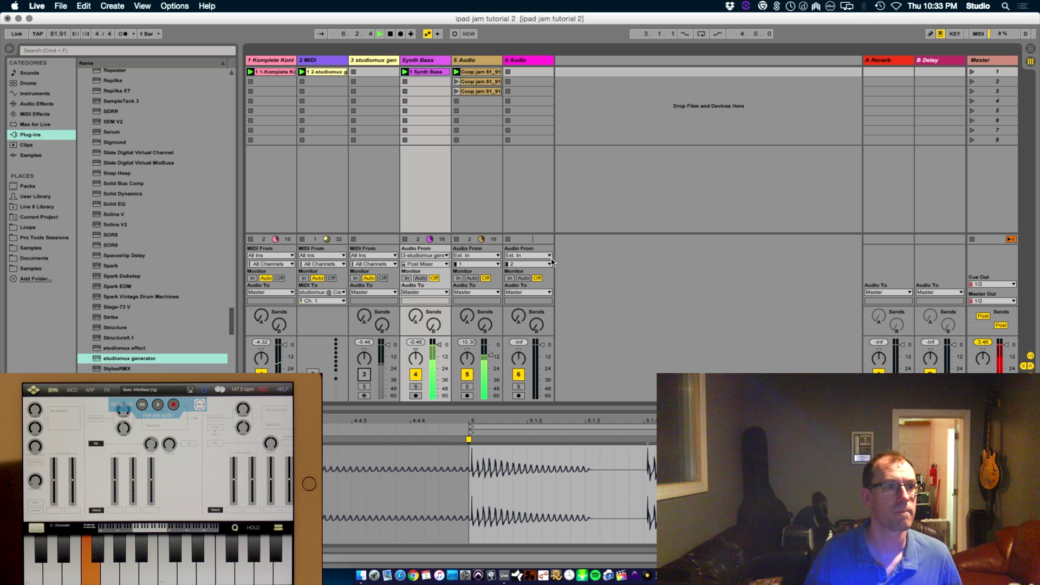
{"action": "left_click_drag", "start_coordinate": [633, 419], "coordinate": [550, 342]}
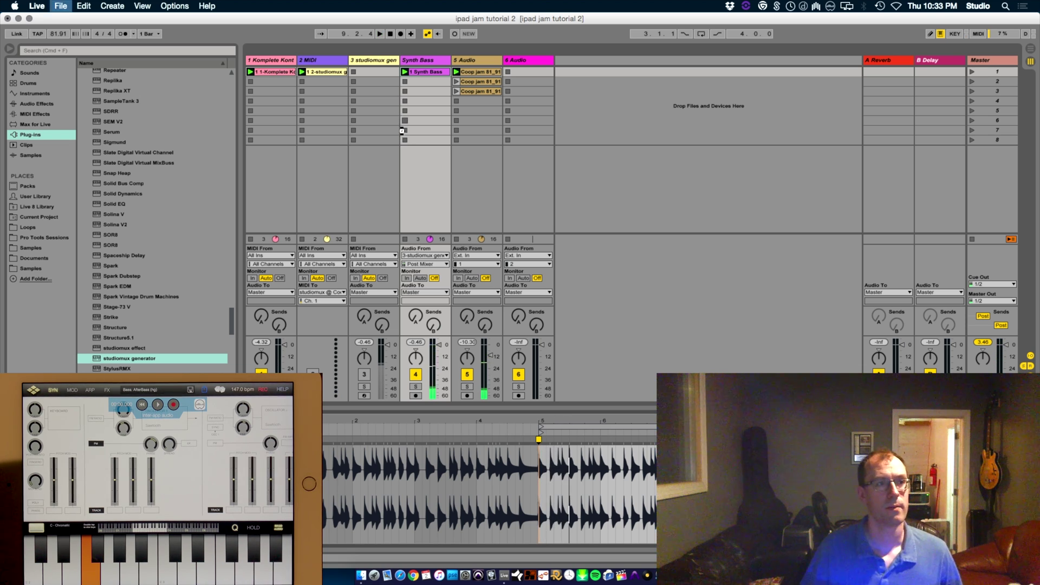
Show the studiomux generator track's plug-in window, then close it
{"action": "left_click", "coordinate": [389, 63]}
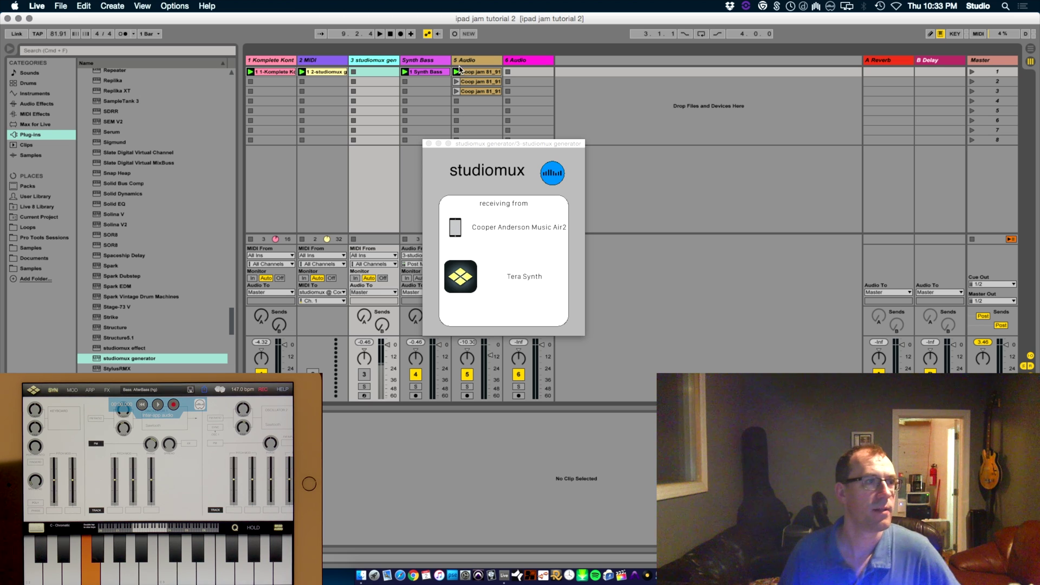
{"action": "left_click", "coordinate": [429, 143]}
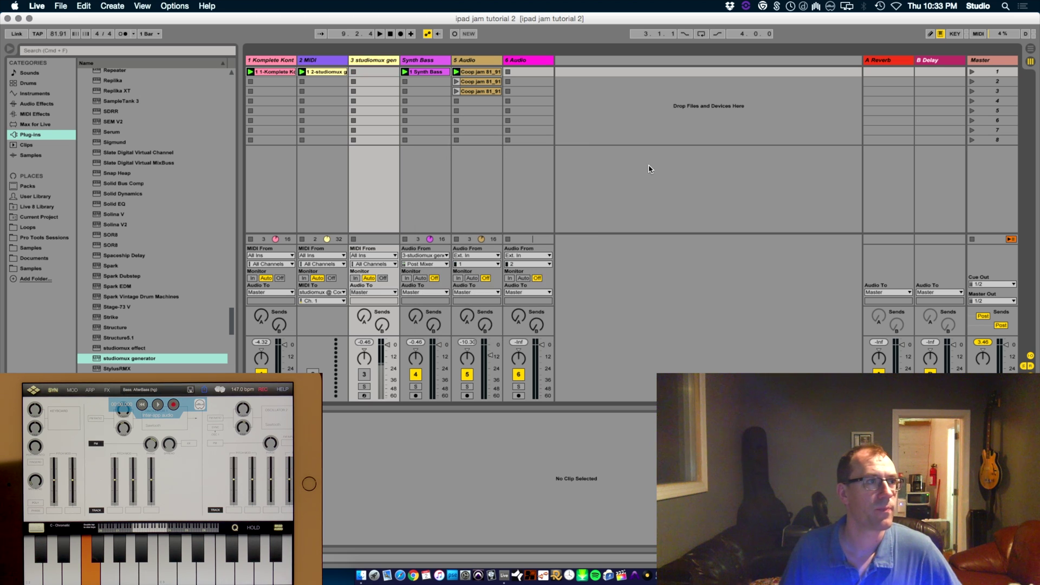
Audition the second and third clips on 5 Audio alongside the bass, returning to the second clip
{"action": "left_click", "coordinate": [456, 81]}
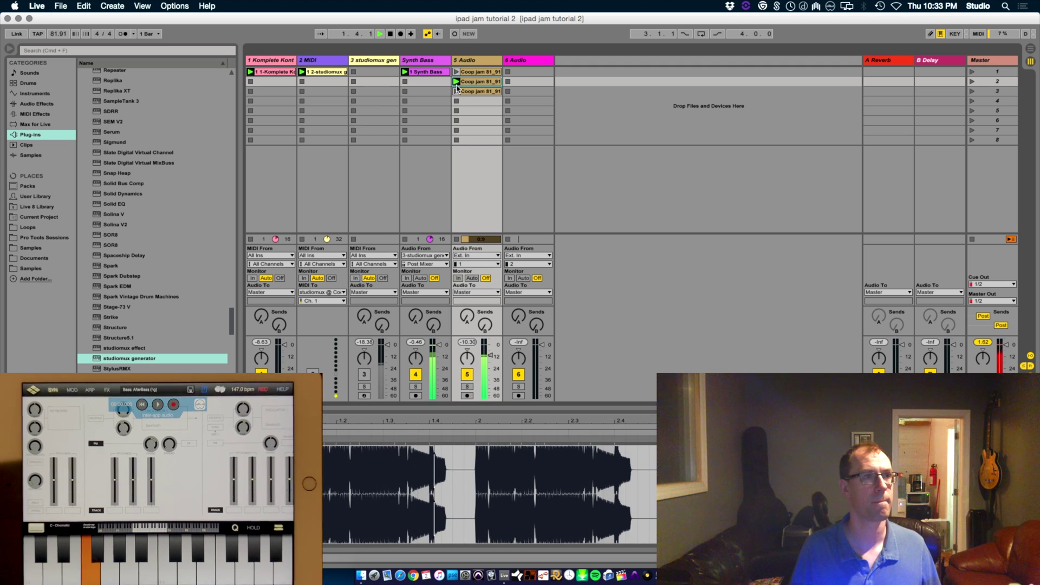
{"action": "left_click", "coordinate": [457, 90]}
{"action": "left_click", "coordinate": [457, 82]}
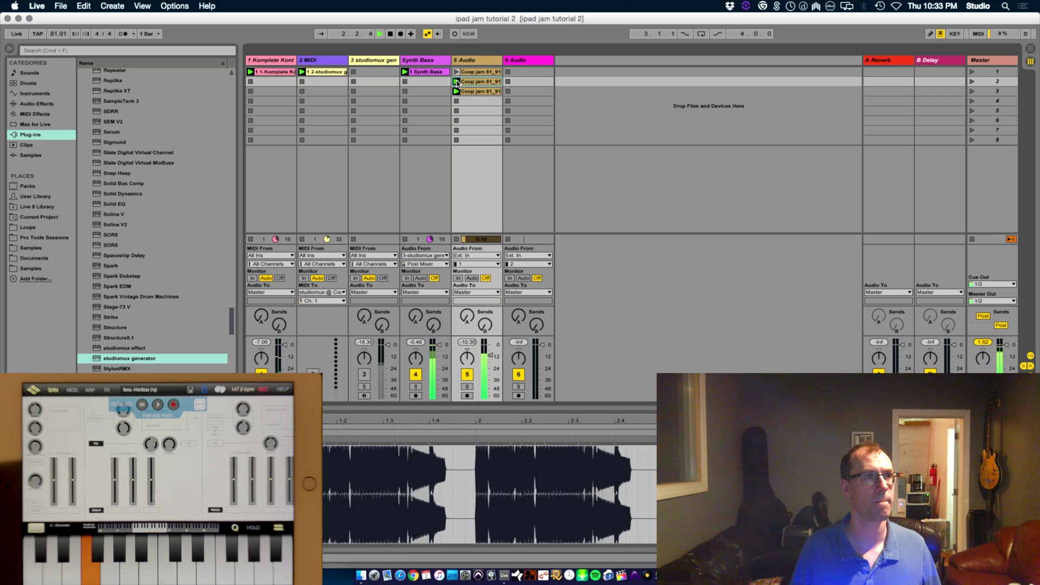
Compare the parts by temporarily soloing and muting 5 Audio and muting Synth Bass while the second audio clip plays
{"action": "left_click", "coordinate": [468, 387]}
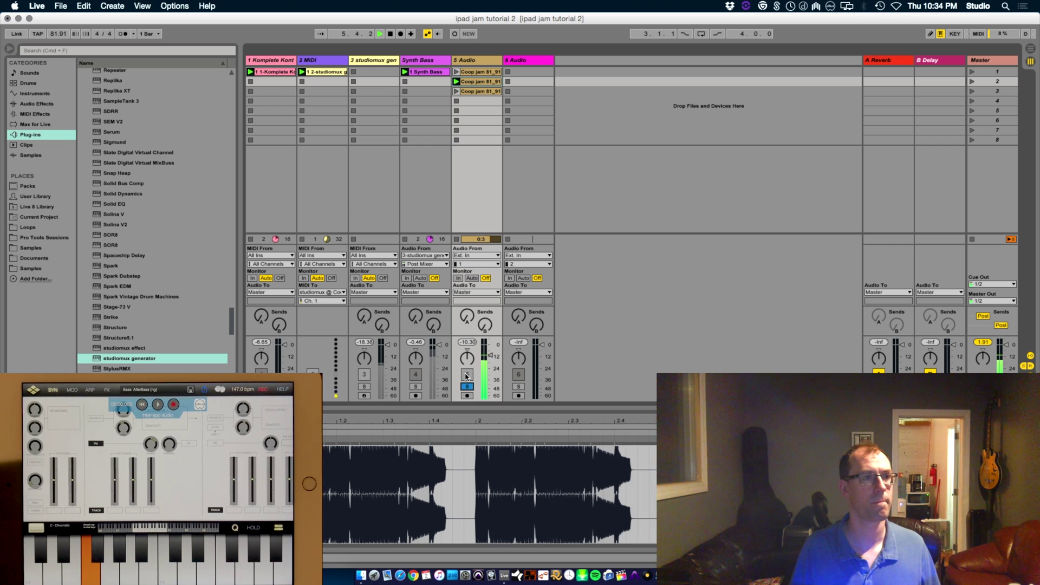
{"action": "left_click", "coordinate": [471, 388]}
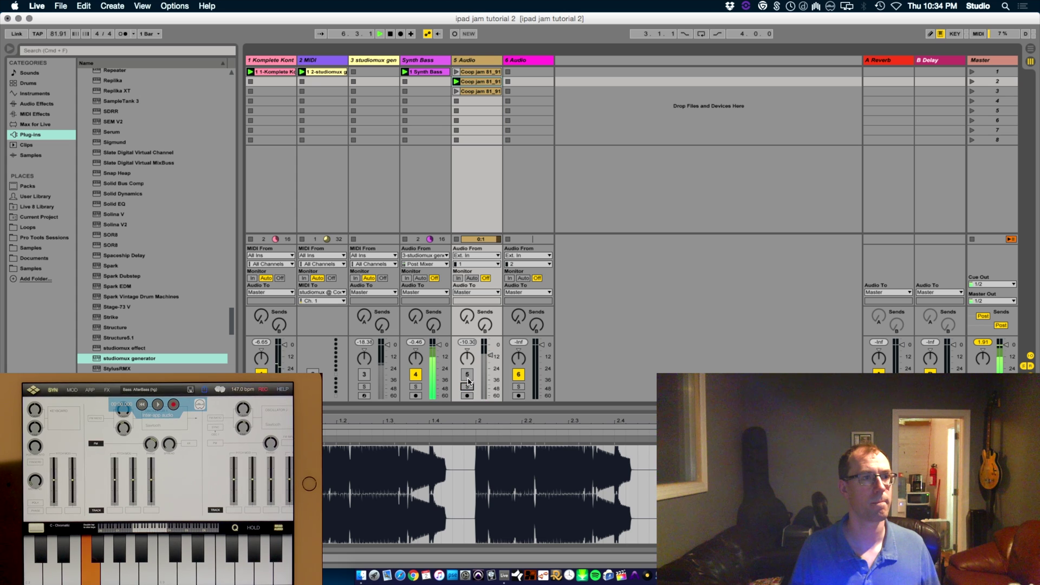
{"action": "left_click", "coordinate": [467, 375]}
{"action": "left_click", "coordinate": [457, 82]}
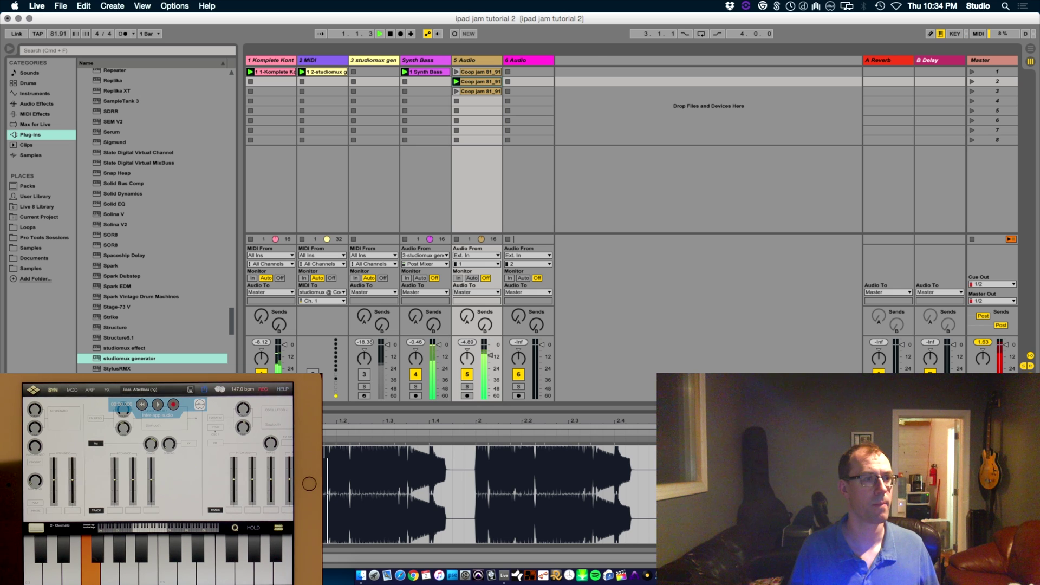
{"action": "left_click", "coordinate": [467, 387]}
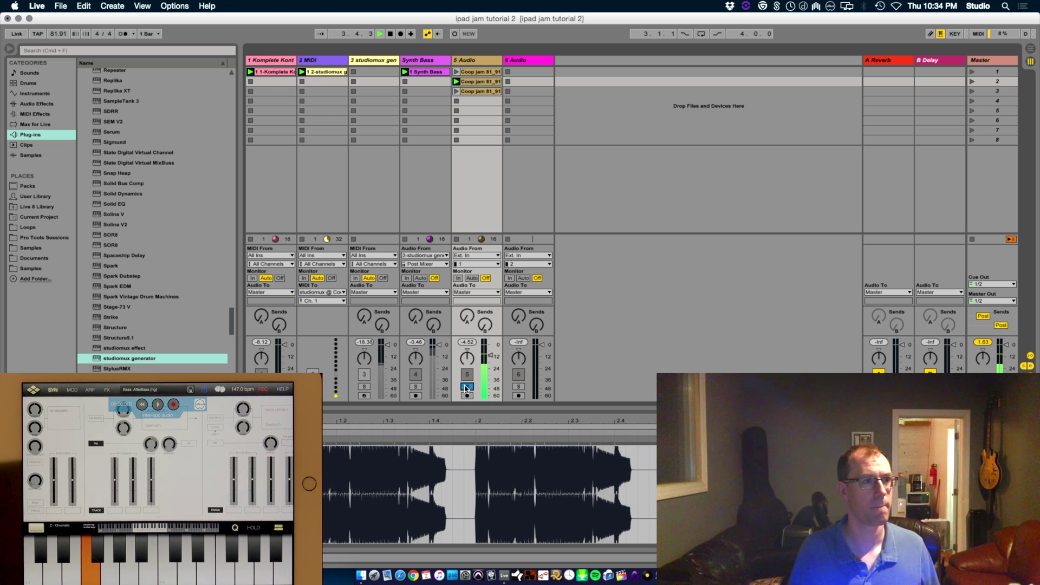
{"action": "left_click", "coordinate": [466, 388]}
{"action": "left_click", "coordinate": [416, 375]}
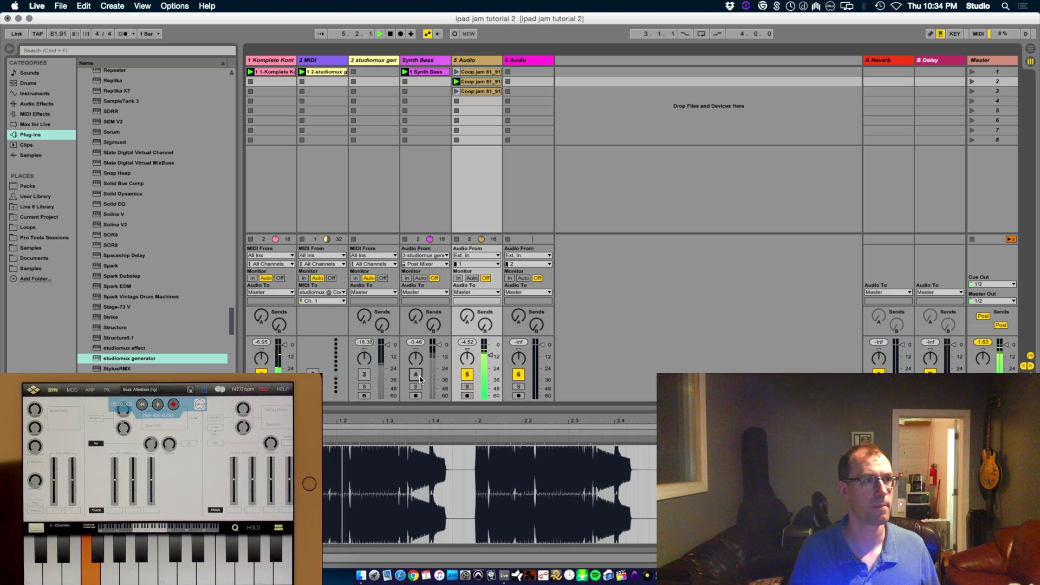
{"action": "left_click", "coordinate": [416, 375]}
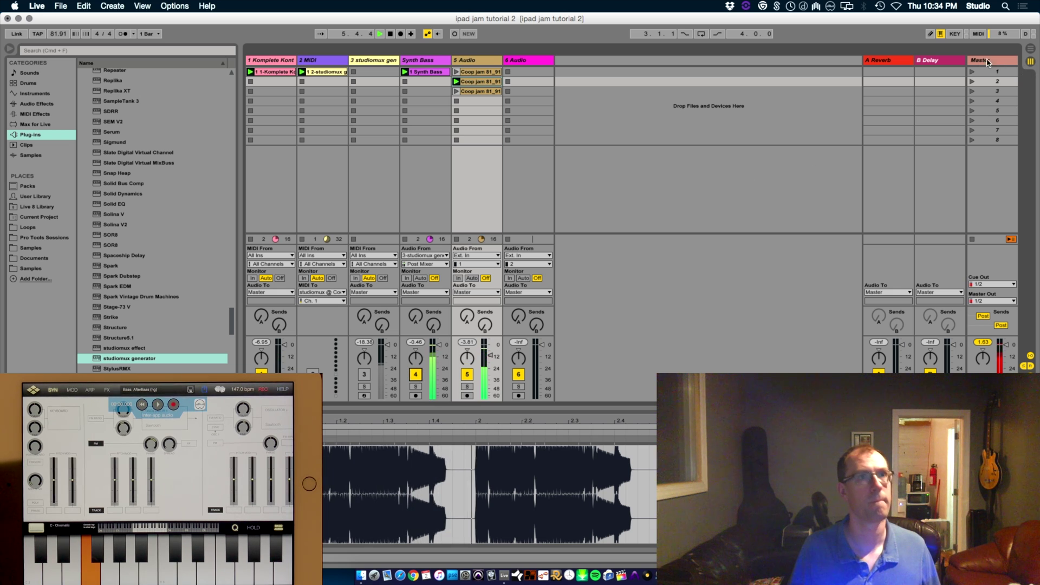
Launch scene 2, switch to scene 3, and return to scene 2 to audition the 5 Audio clips alone
{"action": "left_click", "coordinate": [971, 82]}
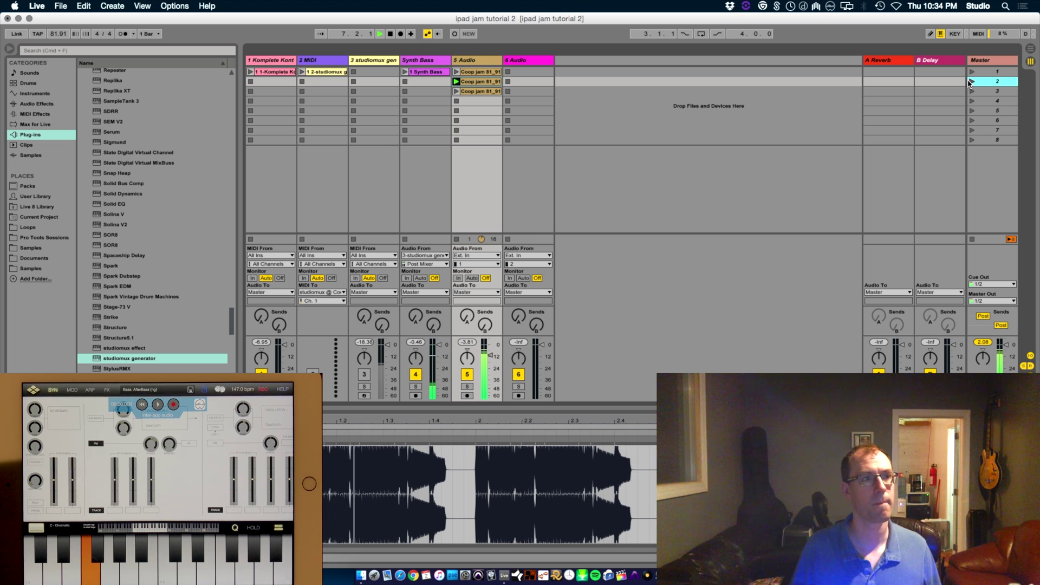
{"action": "left_click", "coordinate": [475, 91]}
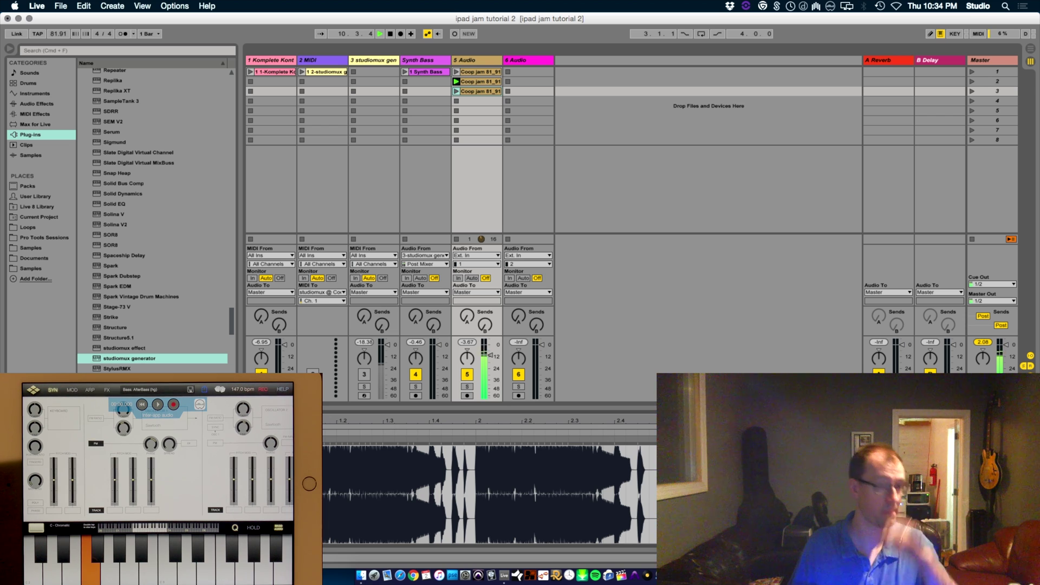
{"action": "left_click", "coordinate": [974, 93]}
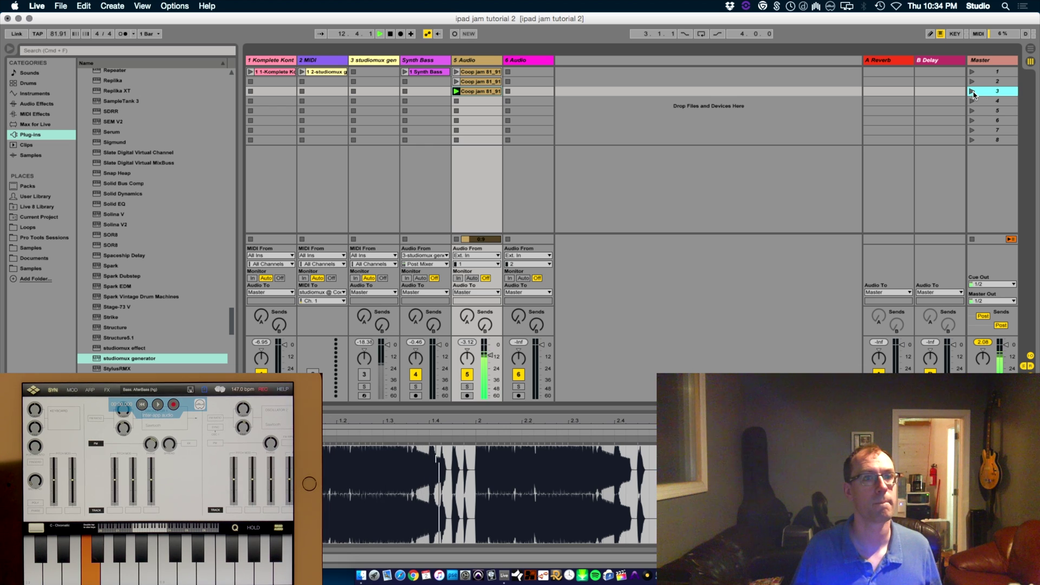
{"action": "left_click", "coordinate": [973, 83]}
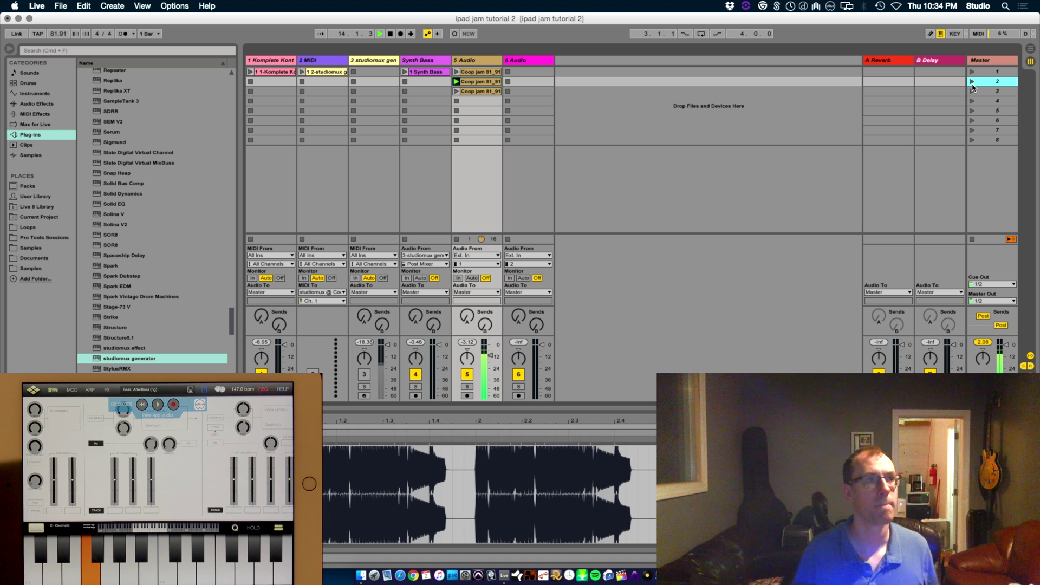
Select the studiomux generator track
{"action": "left_click", "coordinate": [362, 62]}
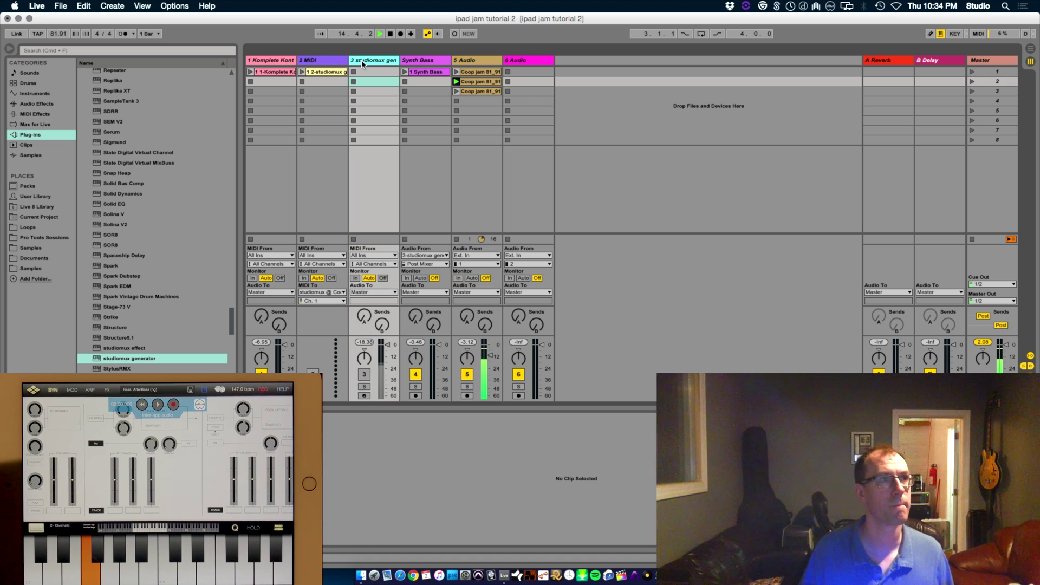